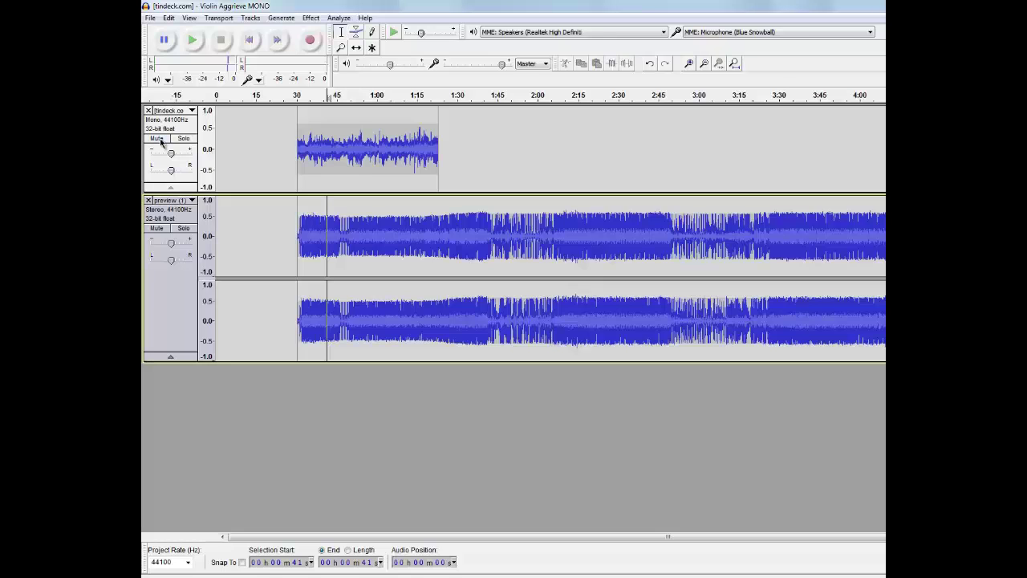
- Toggle the tabla track's mute on and back off, then play both tracks from 0:41
left_click(157, 229)
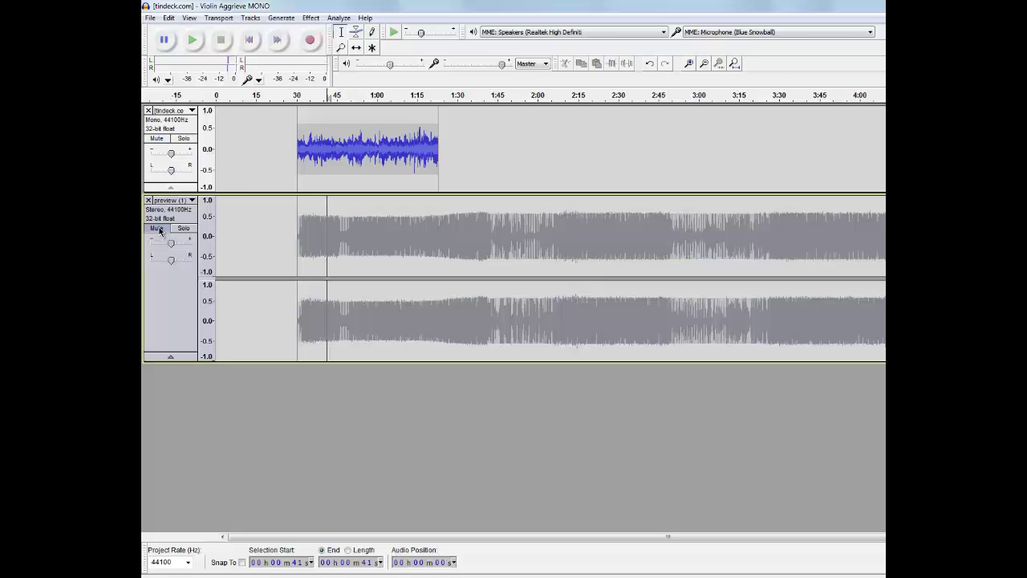
left_click(158, 228)
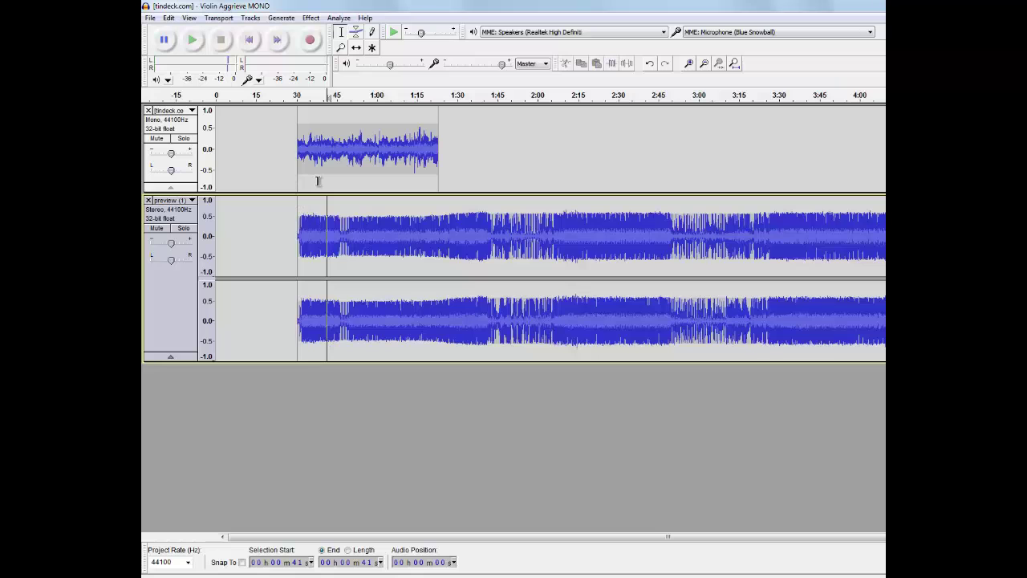
key("space")
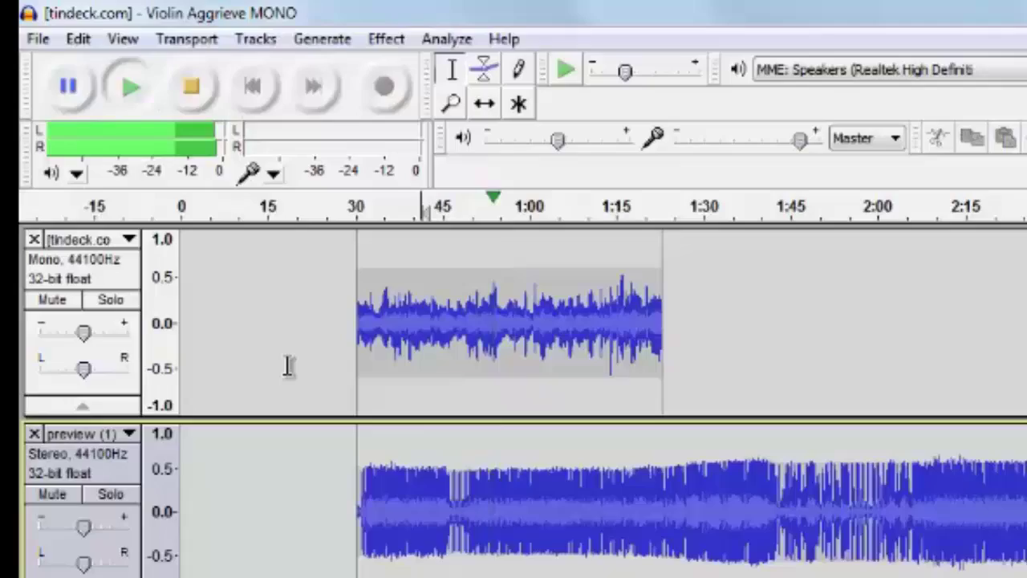
- Stop playback, mute the stereo tabla track, and play then stop the violin on its own
key("space")
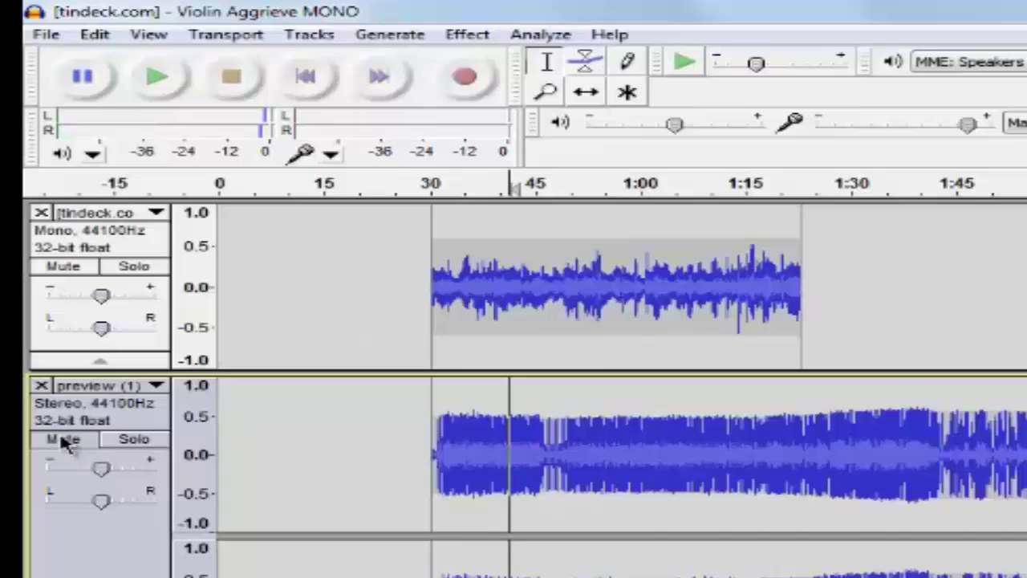
left_click(64, 440)
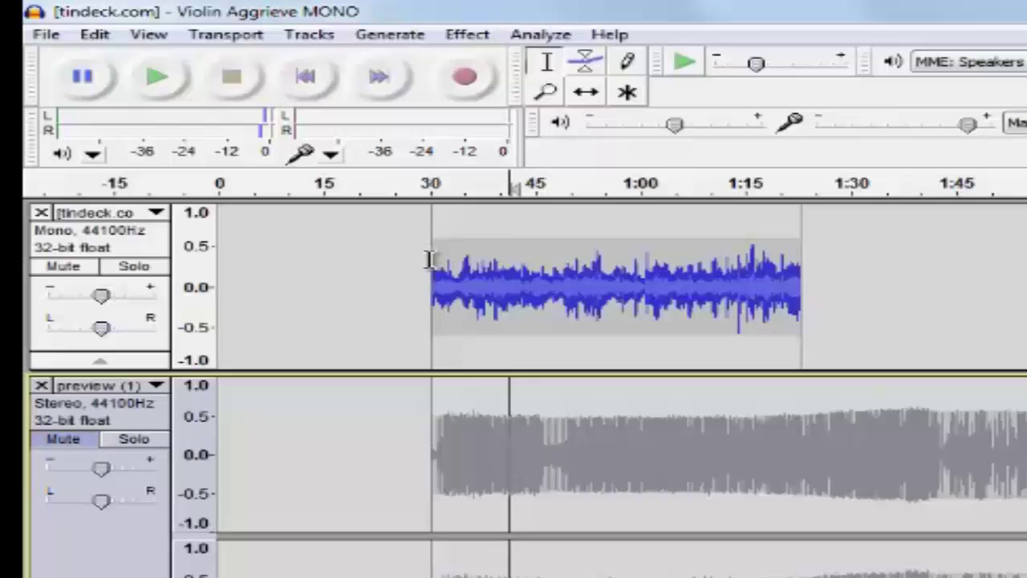
key("space")
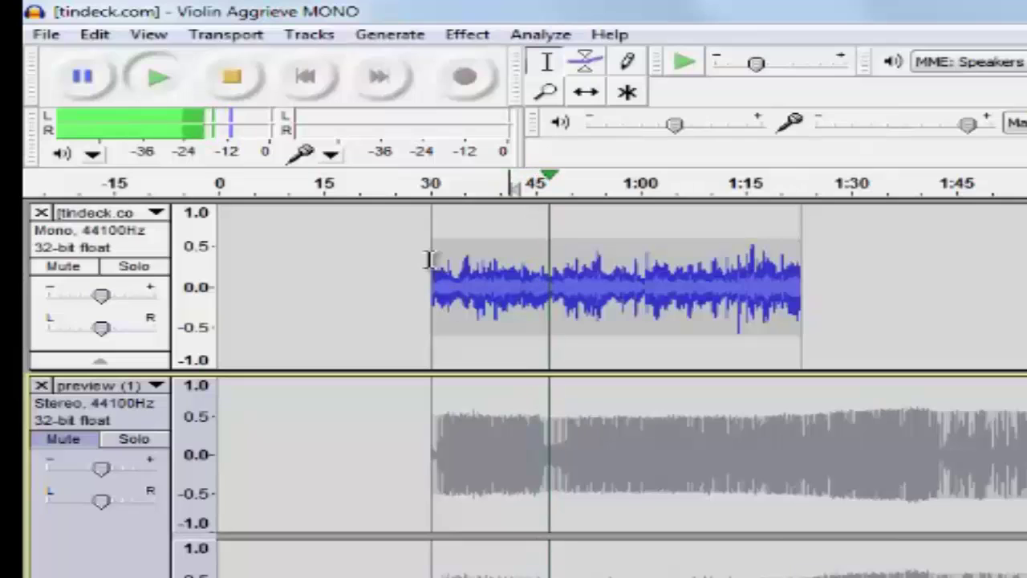
key("space")
key("space")
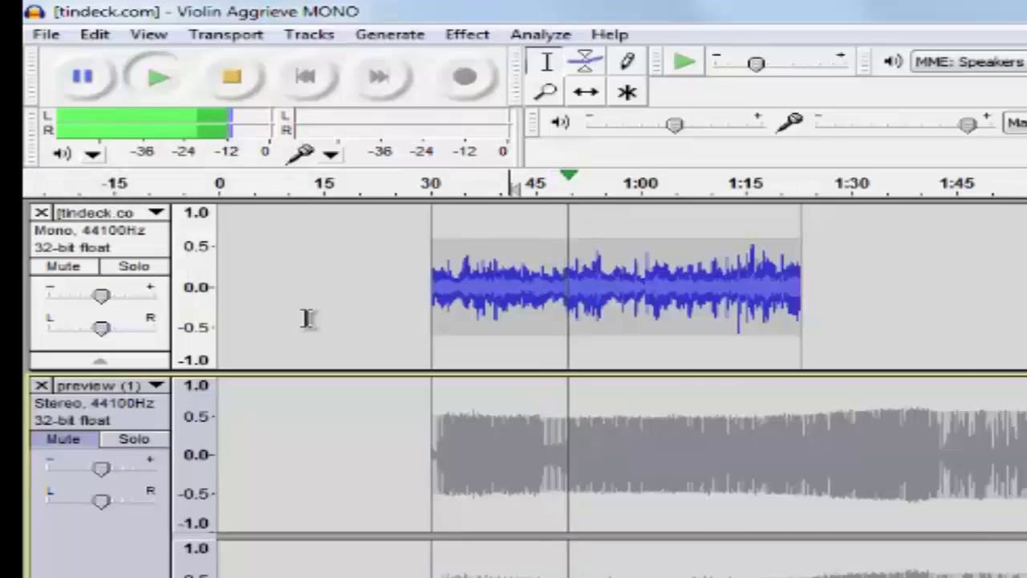
key("space")
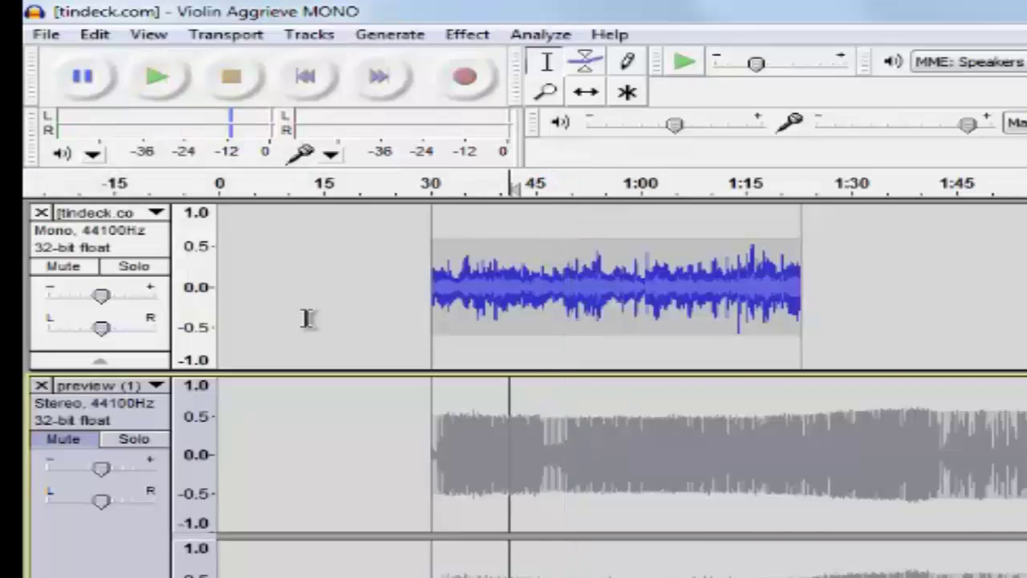
- Mute the violin, unmute the tabla, and play then stop the tabla alone from 0:30
left_click(64, 268)
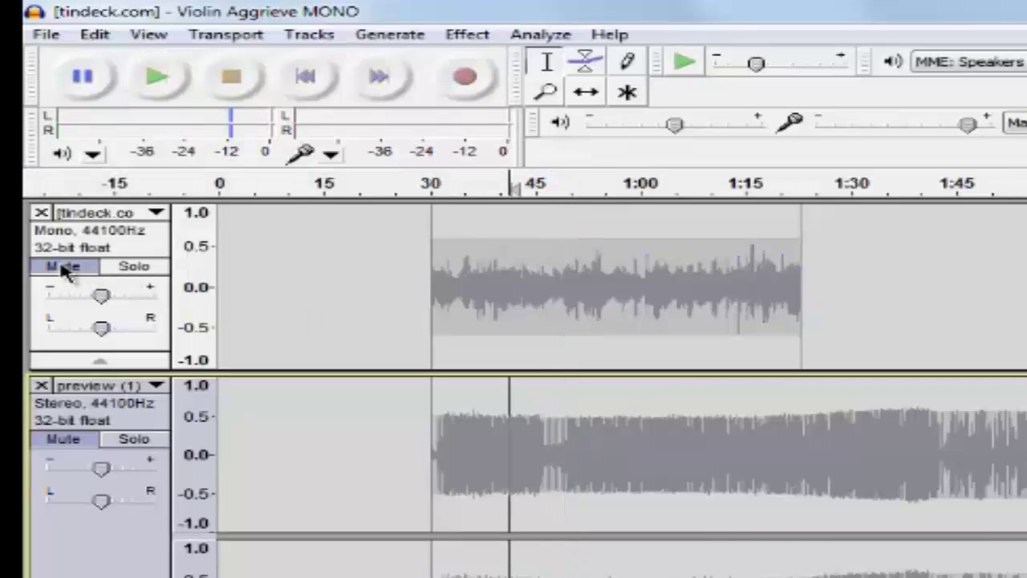
left_click(64, 441)
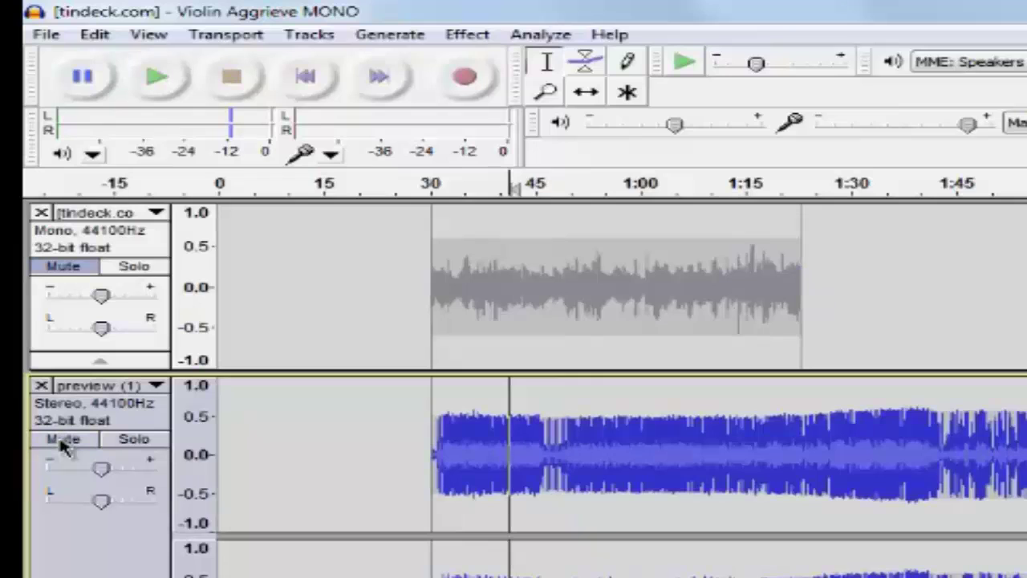
left_click(434, 425)
key("space")
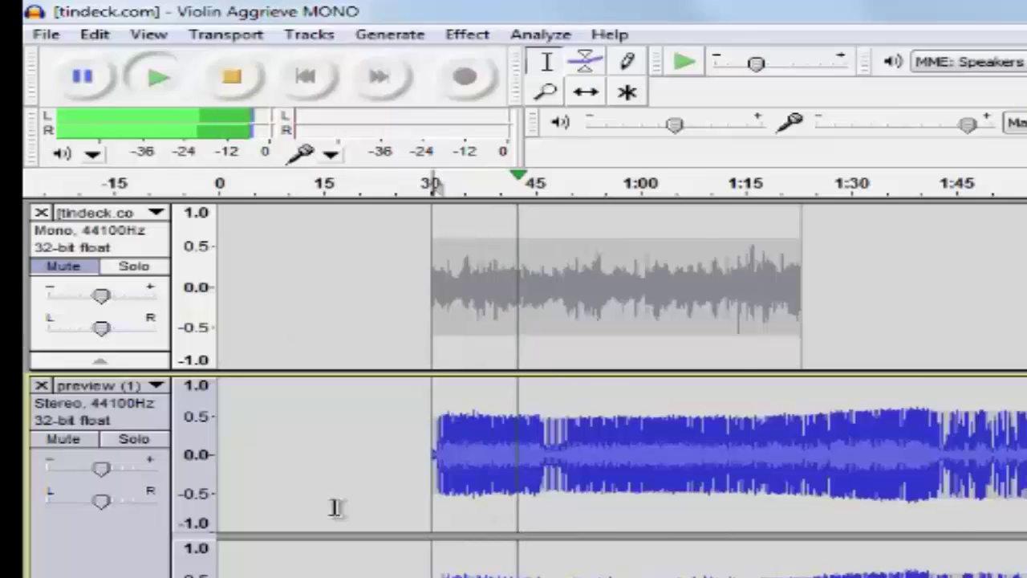
key("space")
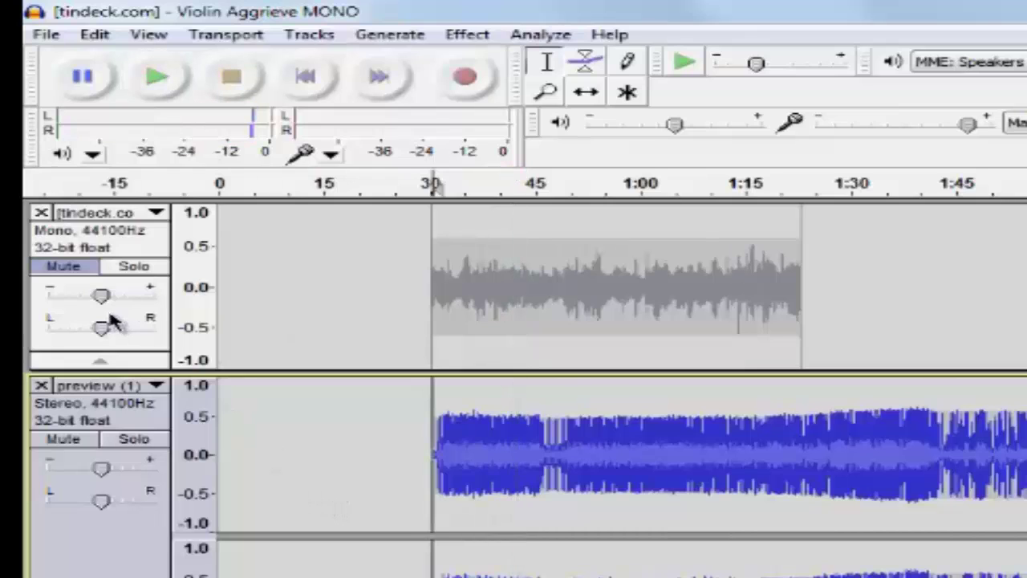
- Unmute the violin, pan it 100% right, and play then stop the mix from 0:30
left_click(64, 266)
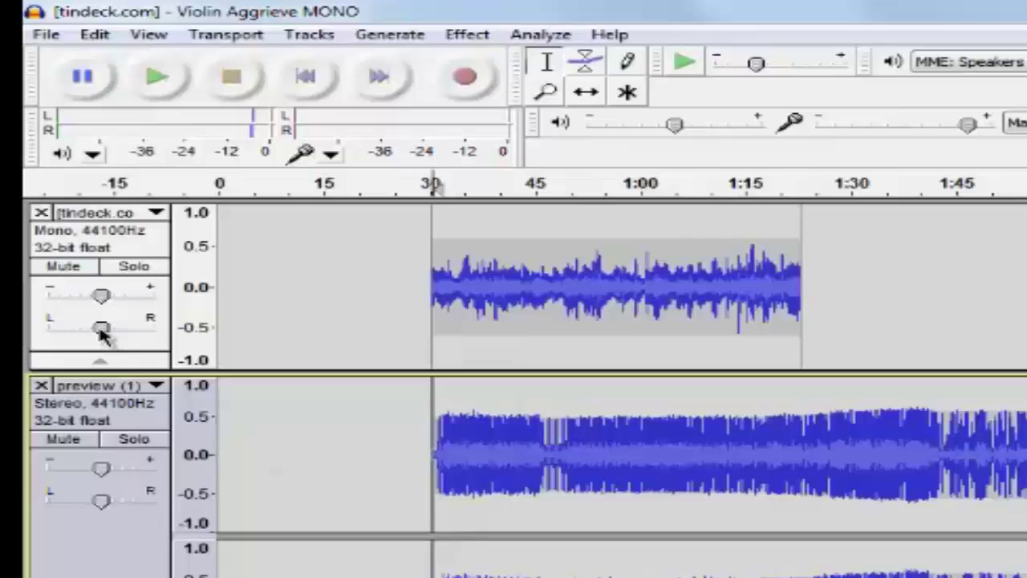
mouse_move(103, 336)
left_click_drag(102, 335, 159, 335)
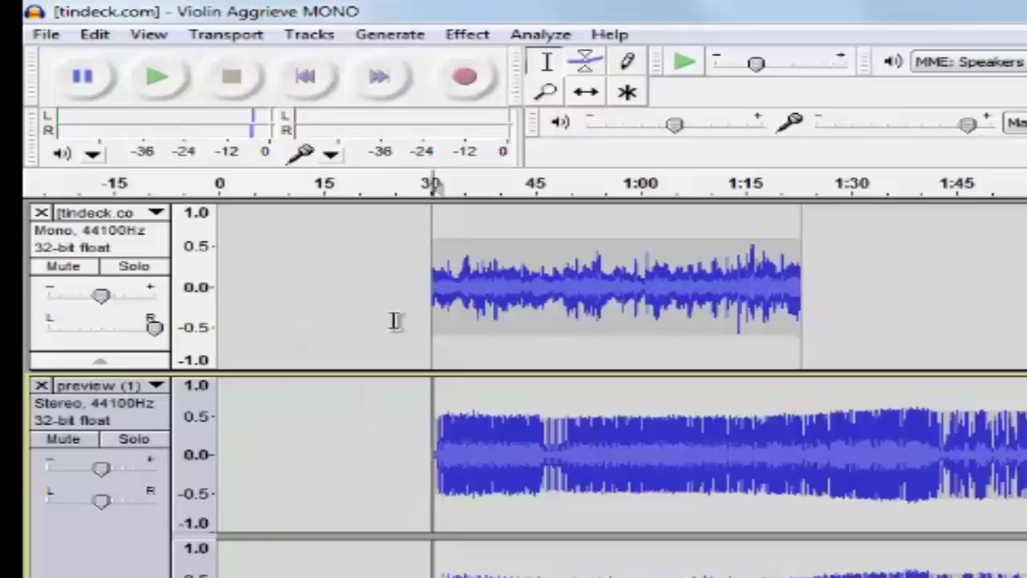
key("space")
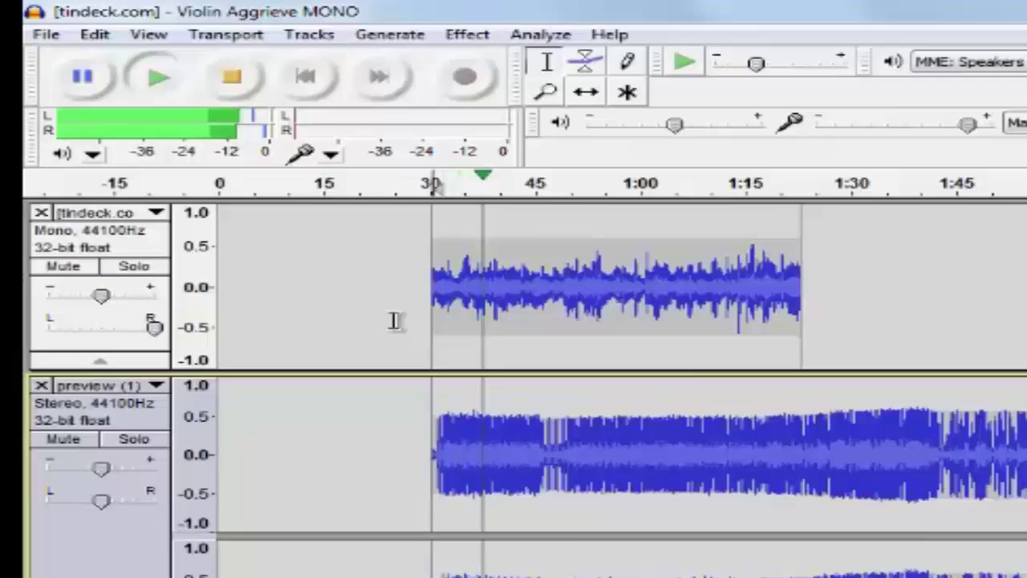
key("space")
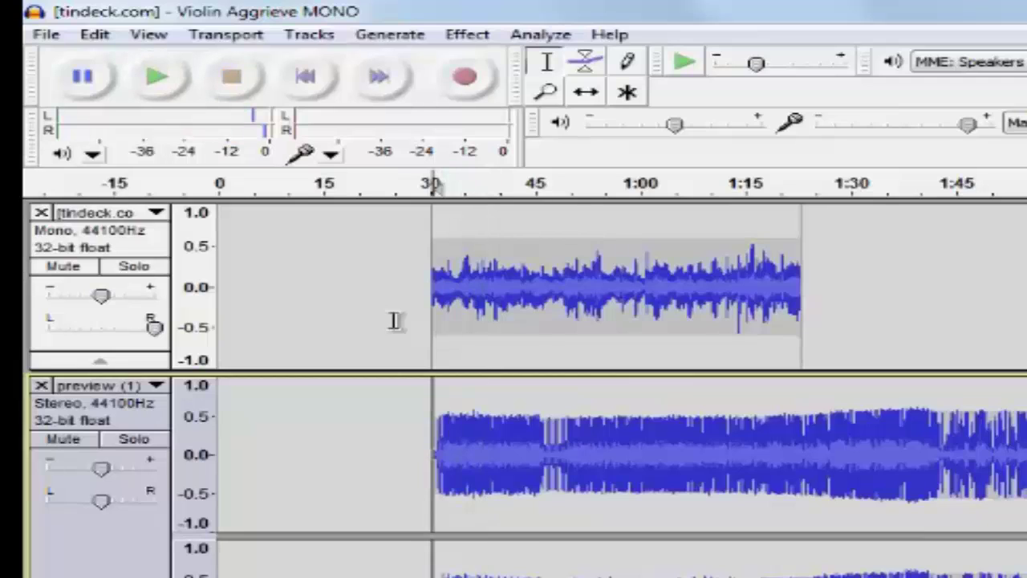
- Mute the tabla track and play then stop the right-panned violin alone from 0:30
left_click(63, 440)
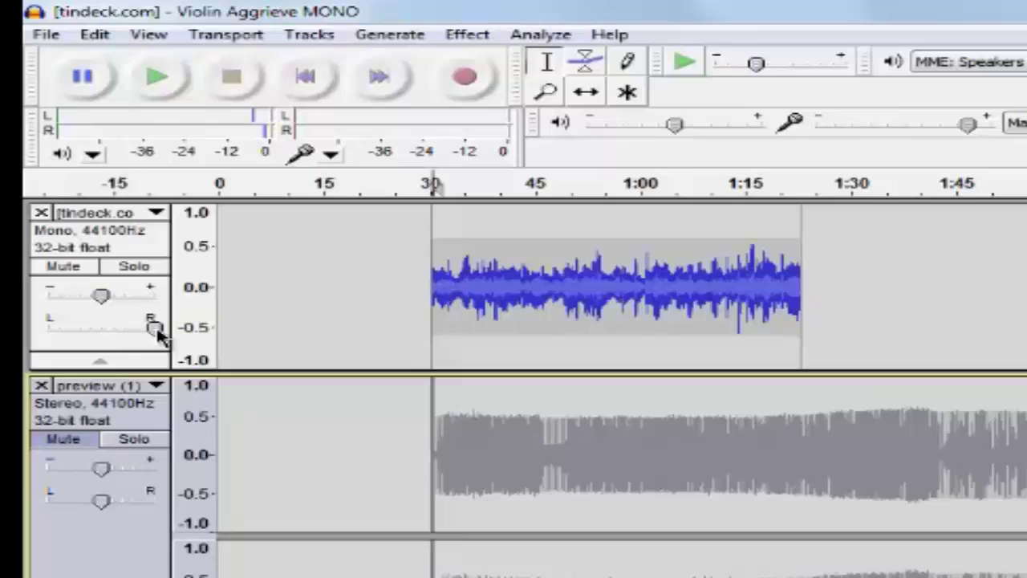
key("space")
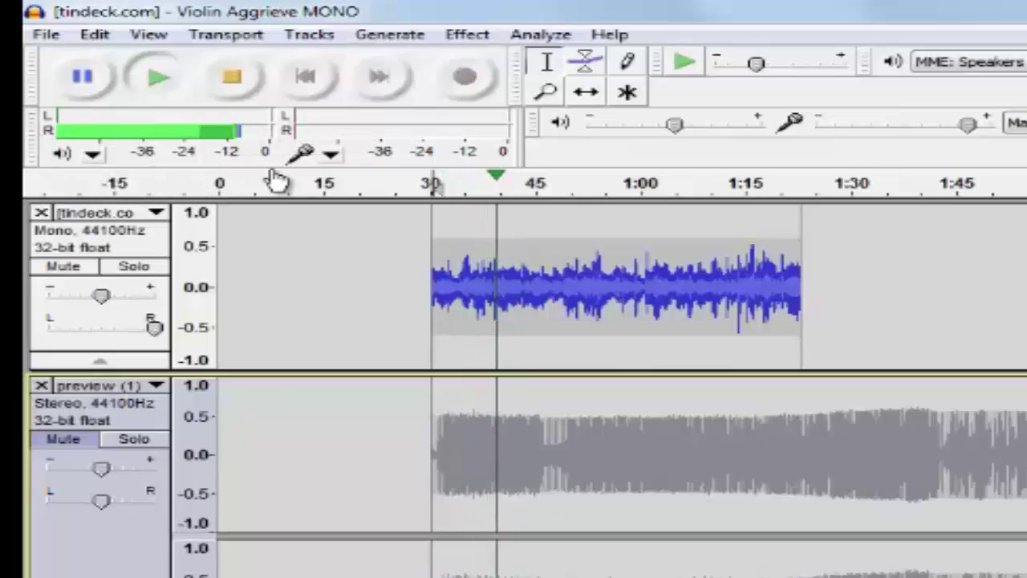
key("space")
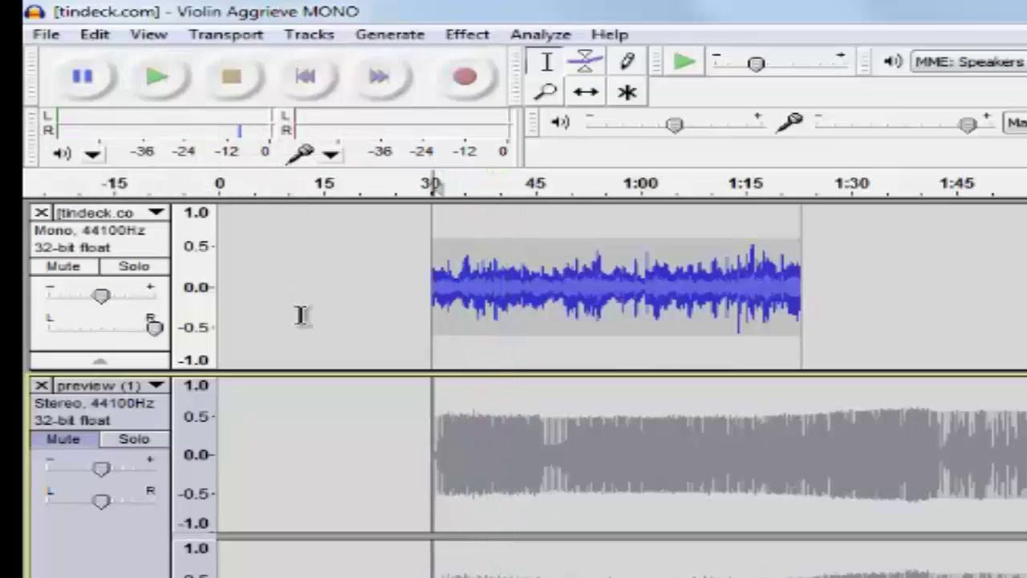
- Drag the violin's pan back to center, then play and stop it from 0:30
left_click_drag(155, 326, 101, 332)
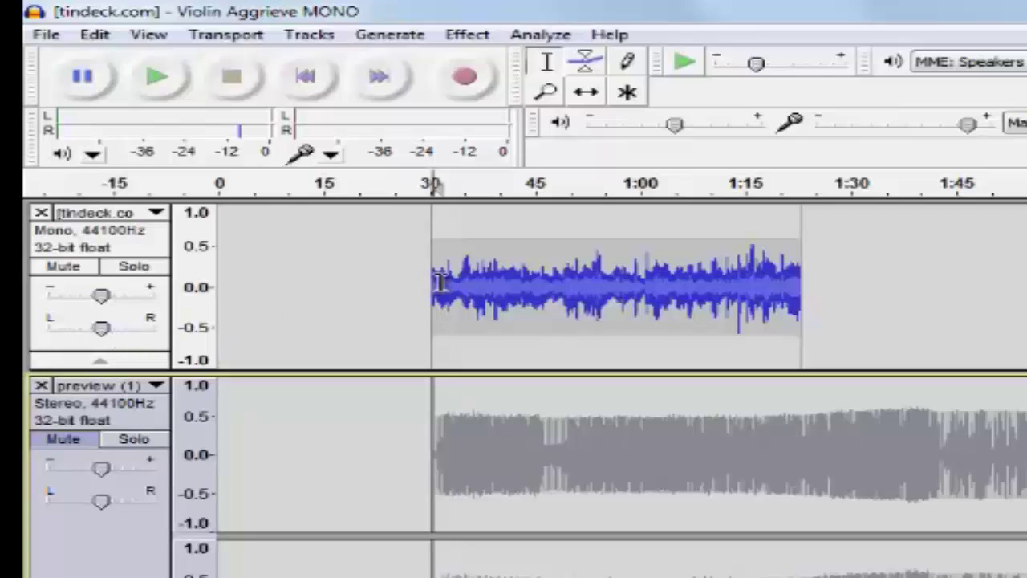
key("space")
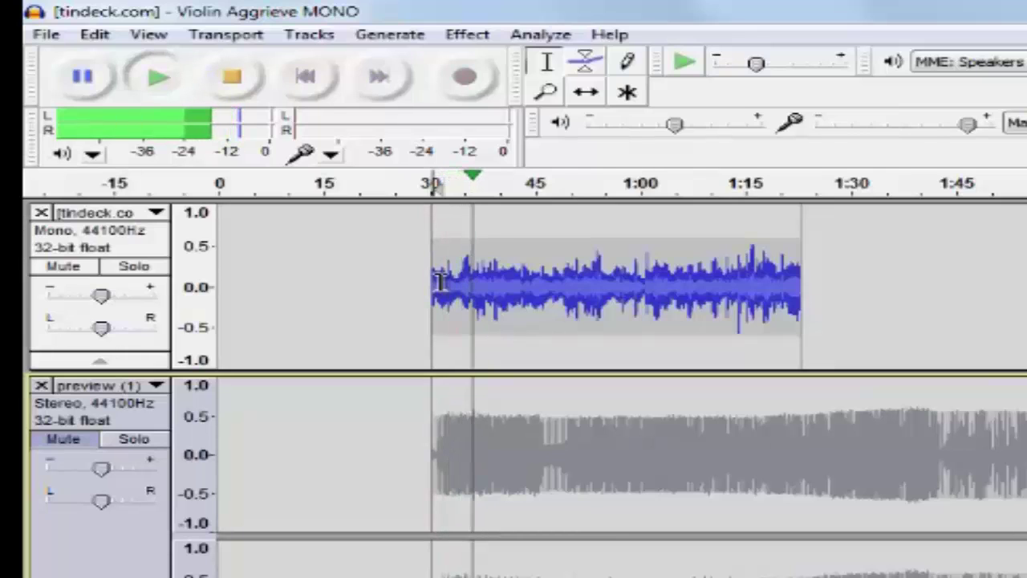
key("space")
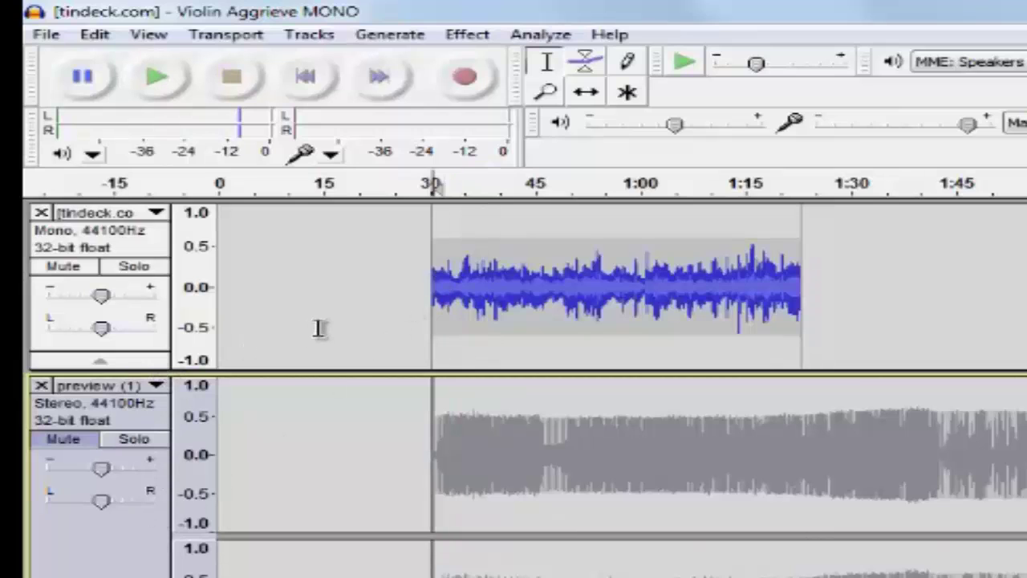
- With the violin muted, pan the tabla 90% left, then unmute both tracks and play them together
left_click(65, 265)
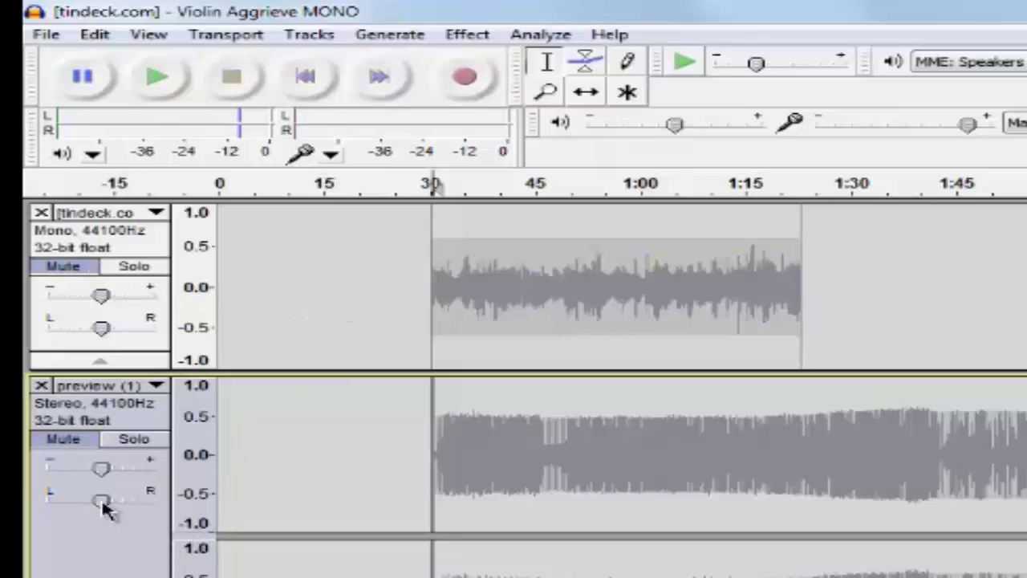
left_click_drag(103, 505, 47, 504)
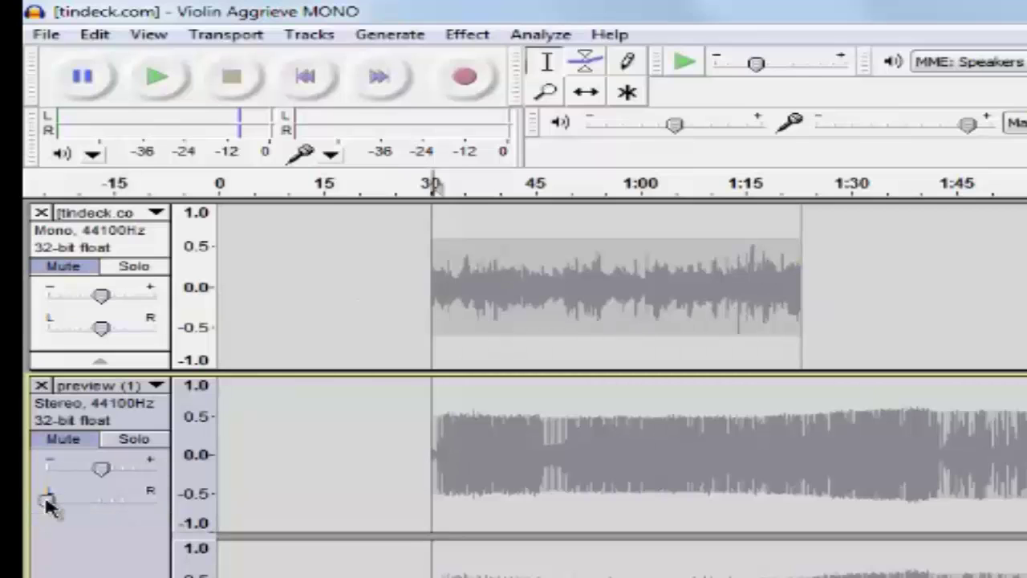
left_click(69, 265)
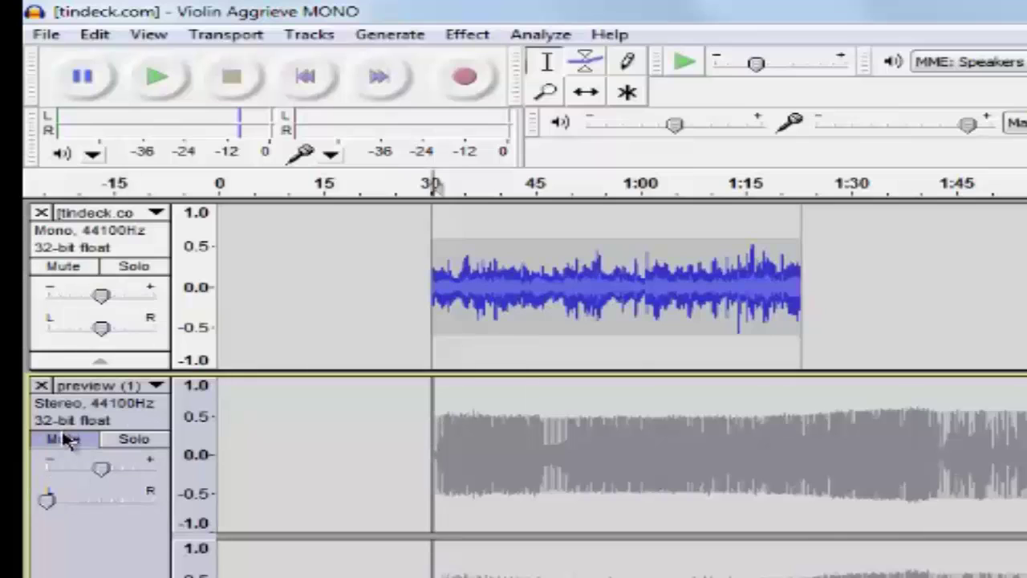
left_click(64, 441)
key("space")
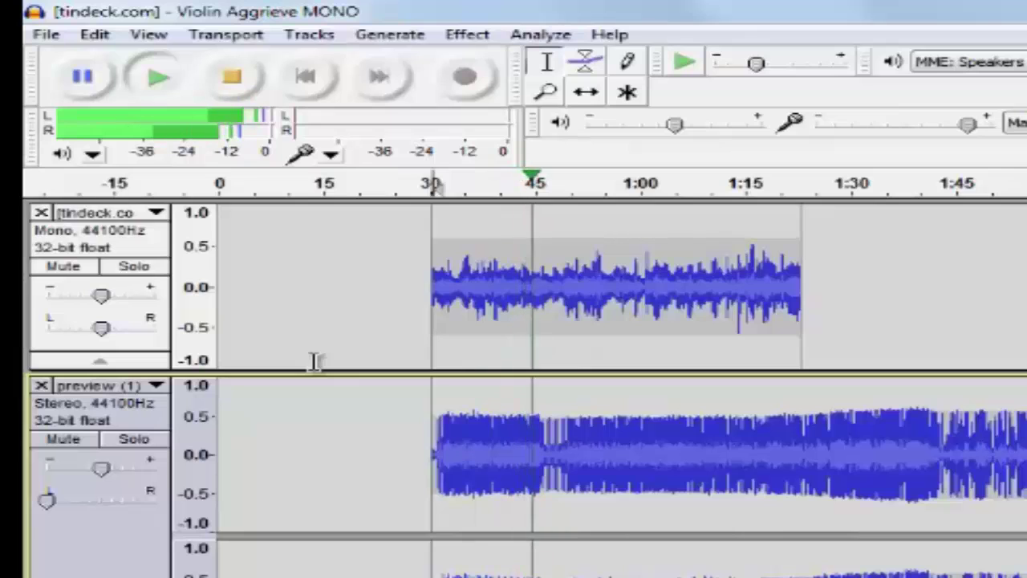
- Stop playback, returning the playhead to the 0:30 mark
key("space")
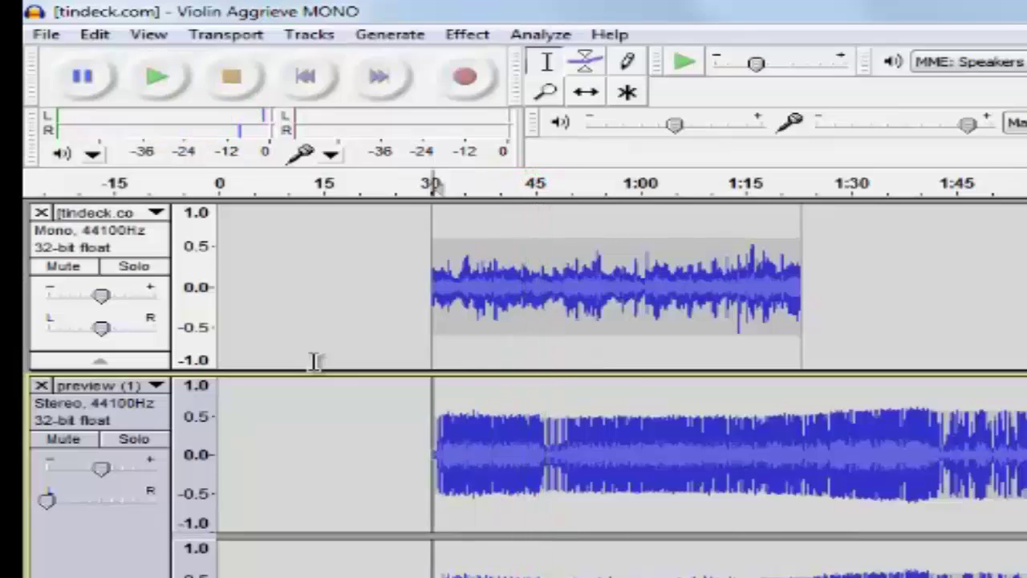